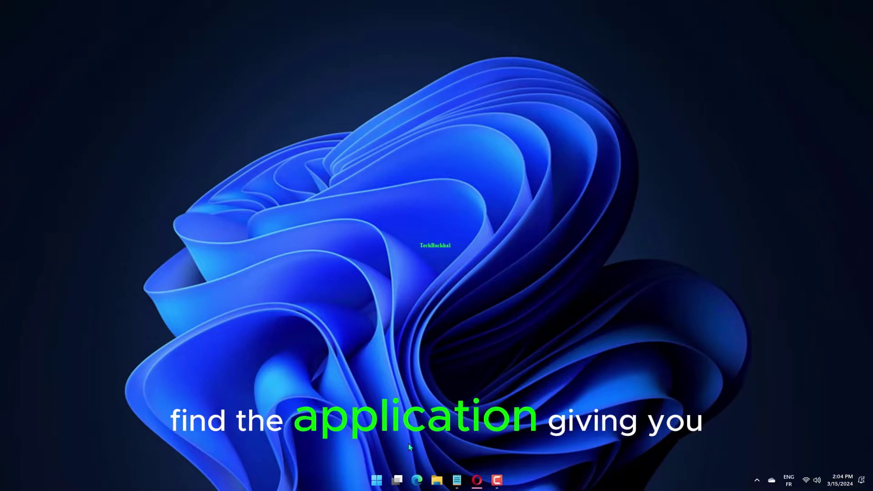
# Step: Open Task Manager and select the Start entry in the Processes list
pyautogui.hotkey('ctrl', 'shift', 'Escape')
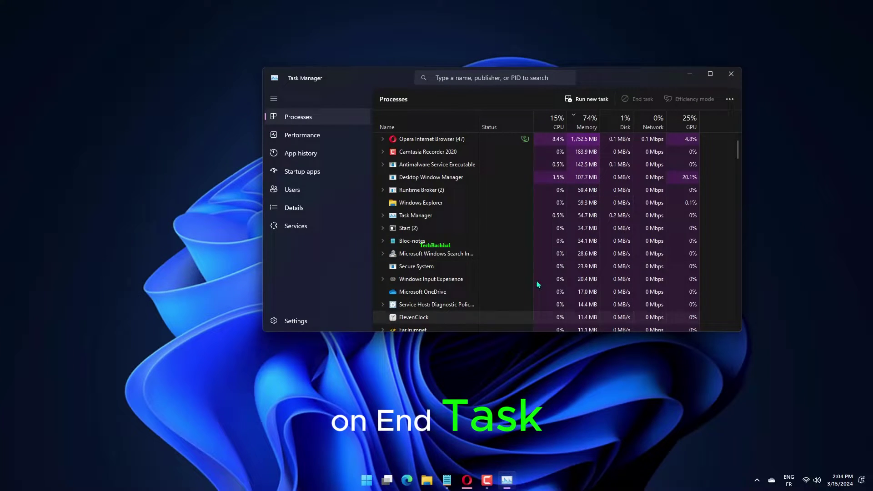
pyautogui.click(559, 227)
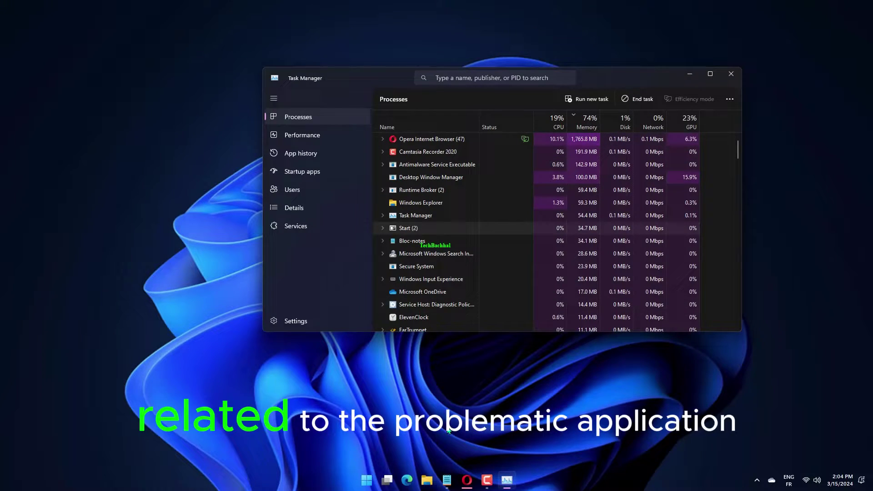
# Step: Browse the Services list, selecting AppIDSvc and AarSvc_6010e, then close Task Manager
pyautogui.click(313, 227)
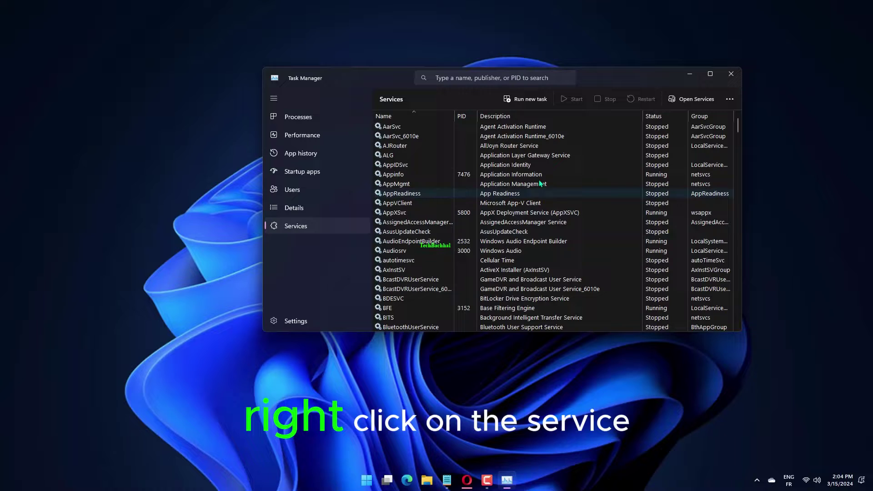
pyautogui.click(561, 164)
pyautogui.click(579, 138)
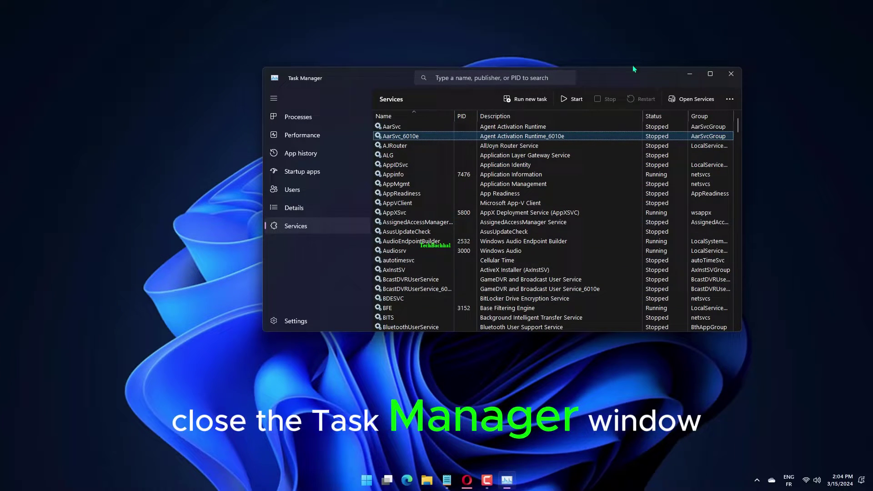
pyautogui.click(731, 73)
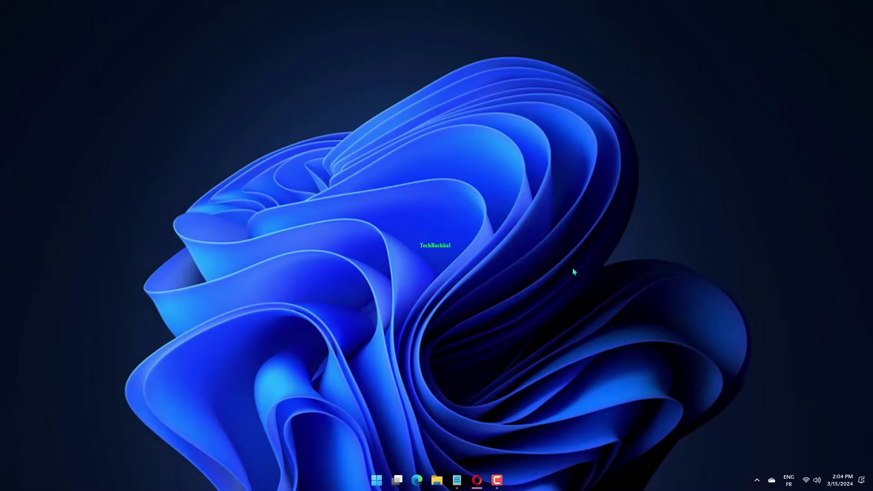
# Step: In a new File Explorer window, enter the C:\ProgramFiles path and dismiss the path-not-found error
pyautogui.press('super+e')
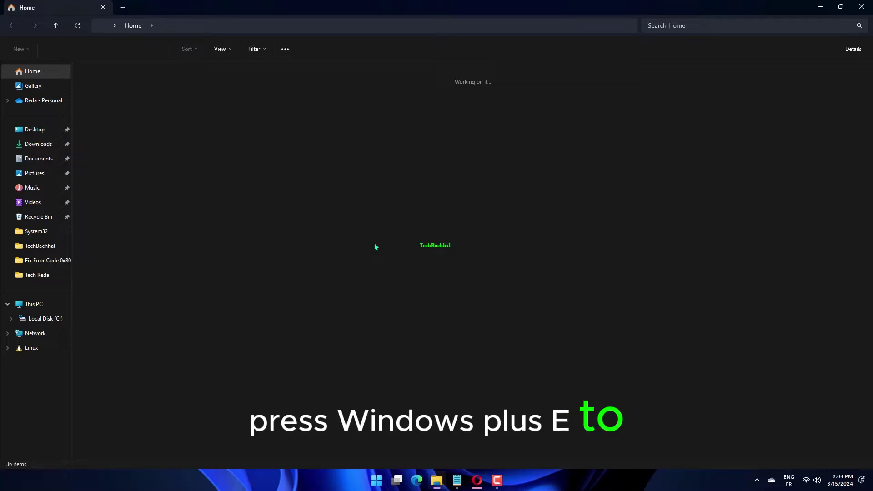
pyautogui.click(197, 28)
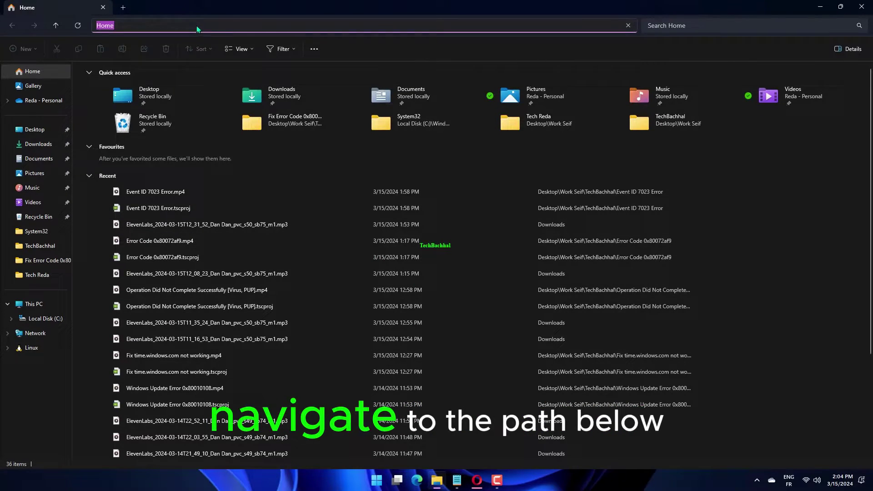
pyautogui.write('C:\\ProgramFiles')
pyautogui.press('Return')
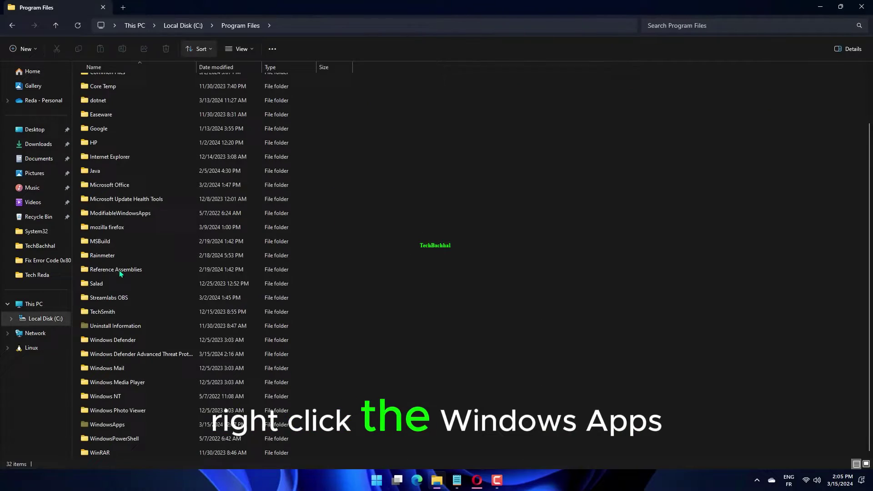
pyautogui.click(136, 428)
# Step: Open the WindowsApps folder Properties and its Advanced security settings from the Security tab
pyautogui.rightClick(136, 428)
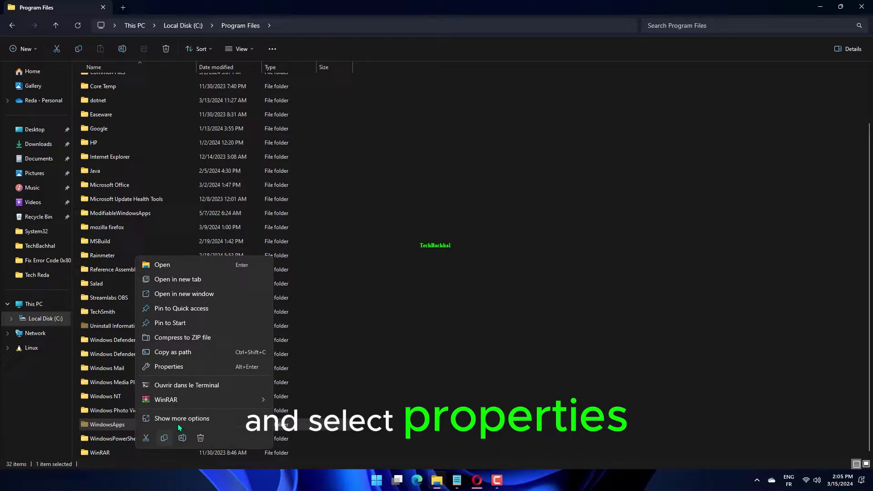
pyautogui.click(201, 369)
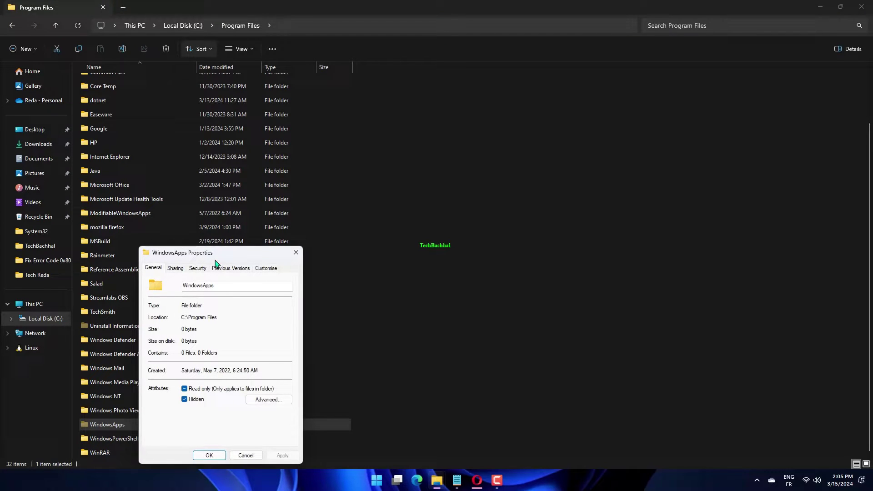
pyautogui.moveTo(215, 261)
pyautogui.mouseDown()
pyautogui.moveTo(307, 210)
pyautogui.moveTo(334, 207)
pyautogui.mouseUp()
pyautogui.click(315, 214)
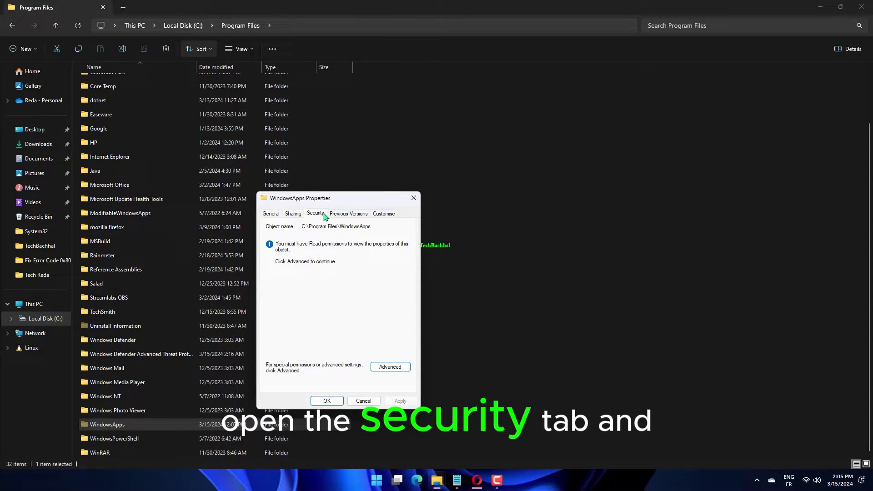
pyautogui.click(399, 370)
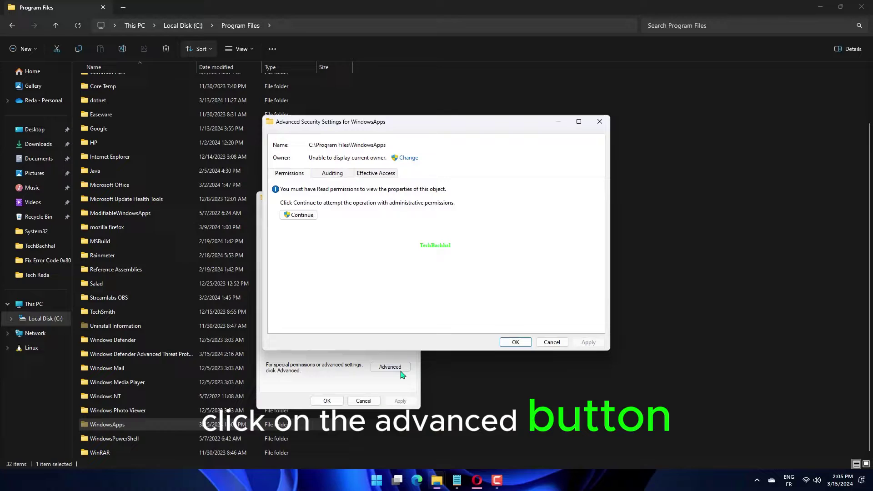
# Step: Start changing the WindowsApps owner, cancel the user picker, and close both security windows
pyautogui.click(408, 157)
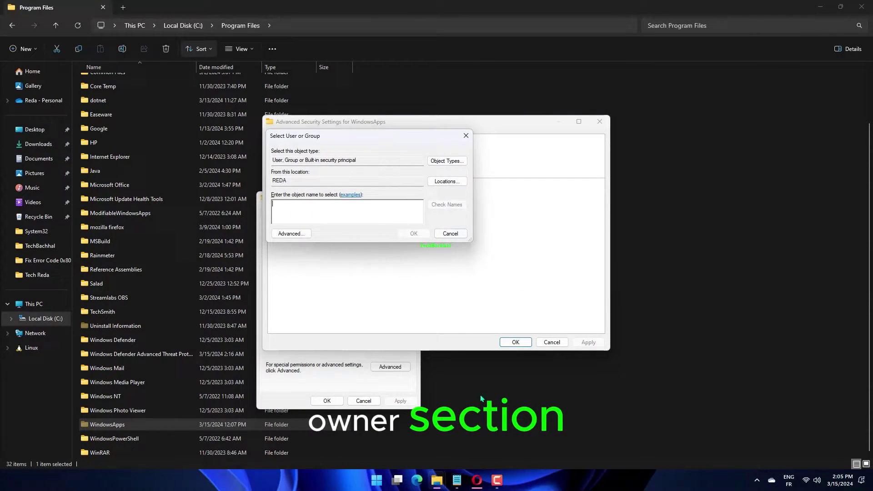
pyautogui.click(450, 234)
pyautogui.click(600, 122)
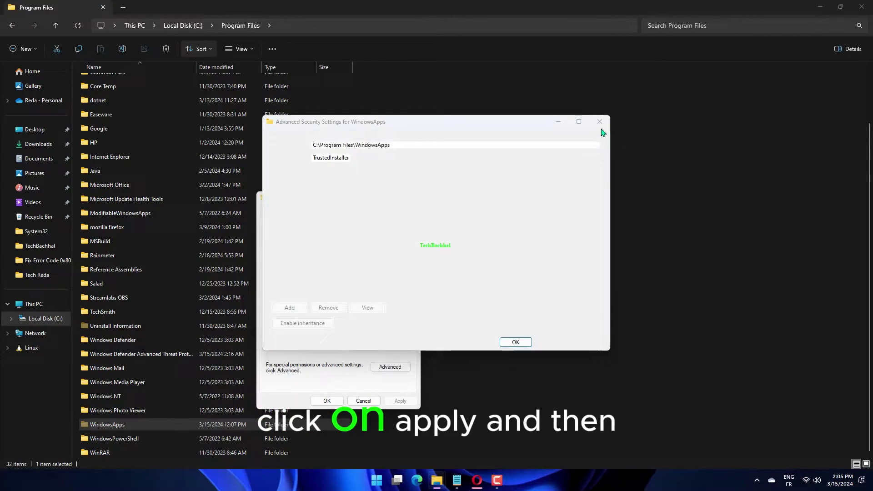
pyautogui.click(326, 401)
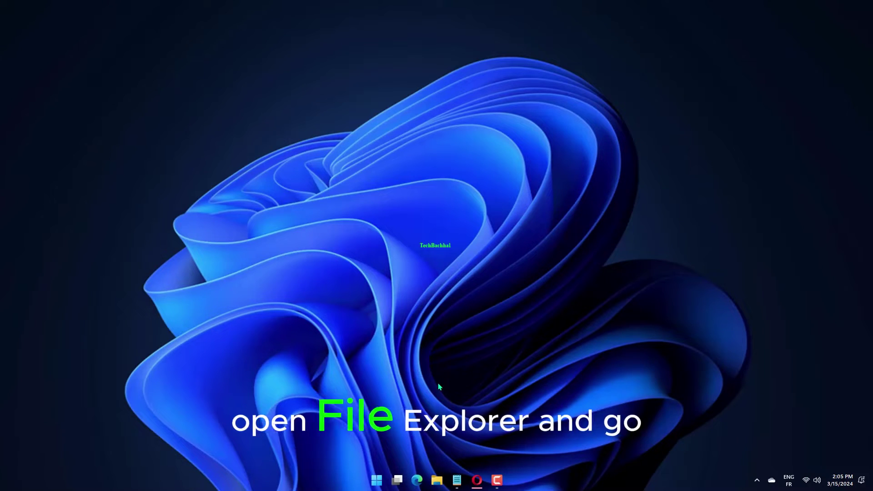
# Step: Reopen File Explorer, try the WindowsApps path, dismiss the error, and open Local Disk (C:)
pyautogui.press('super+e')
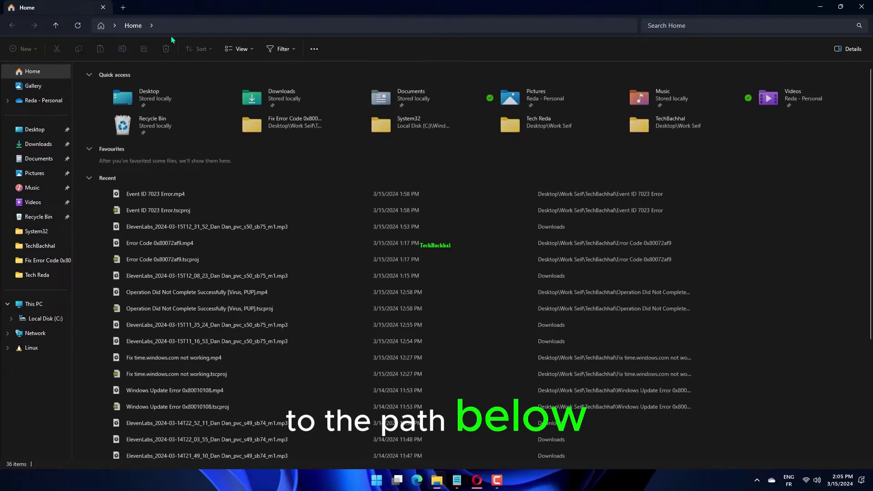
pyautogui.click(182, 28)
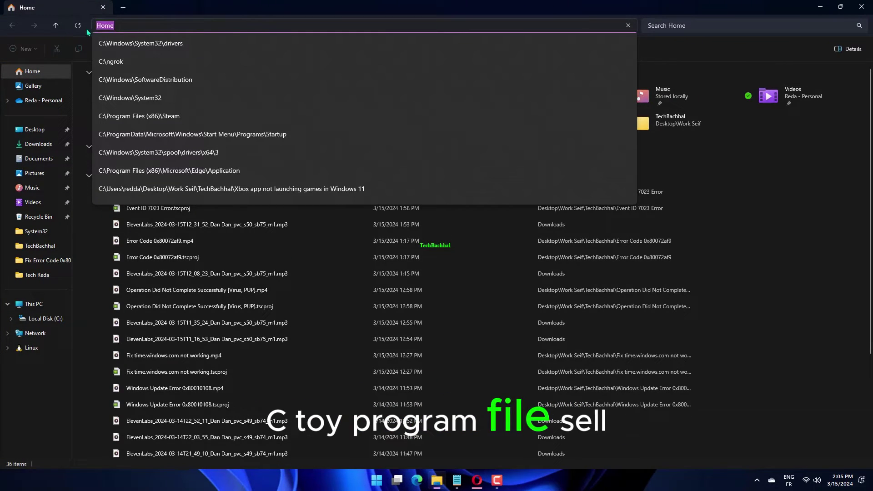
pyautogui.write('C:\\ProgramFiles\\WindowsApps')
pyautogui.press('Return')
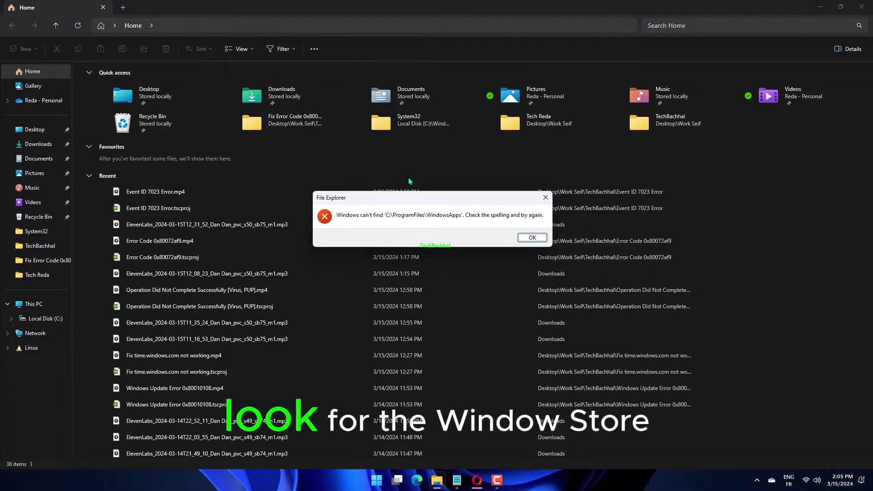
pyautogui.click(524, 236)
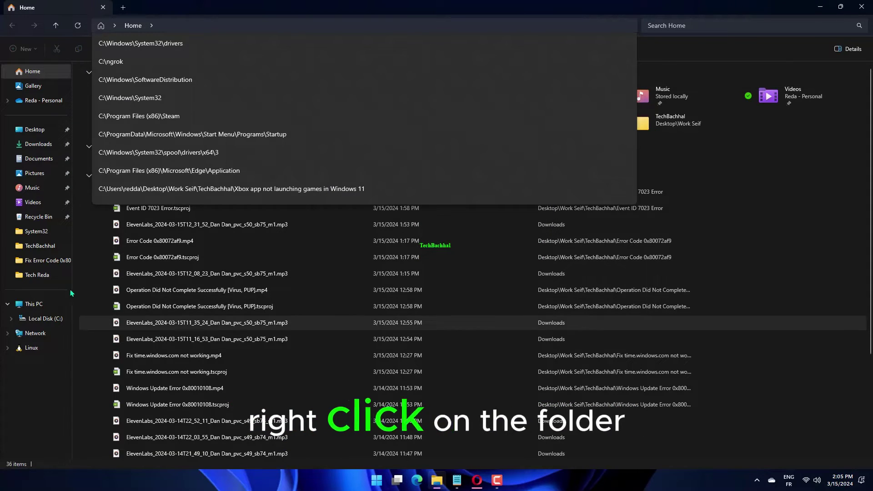
pyautogui.click(46, 318)
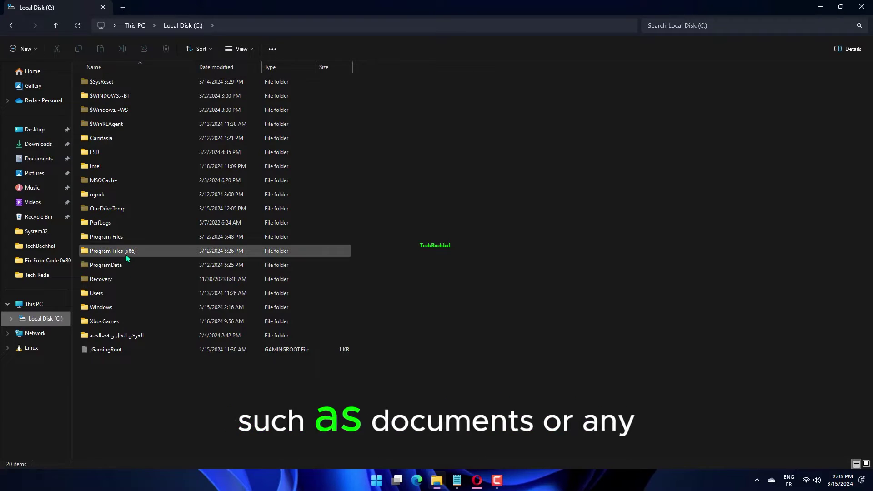
# Step: Try opening WindowsApps from Program Files via Continue, then launch appwiz.cpl
pyautogui.doubleClick(129, 237)
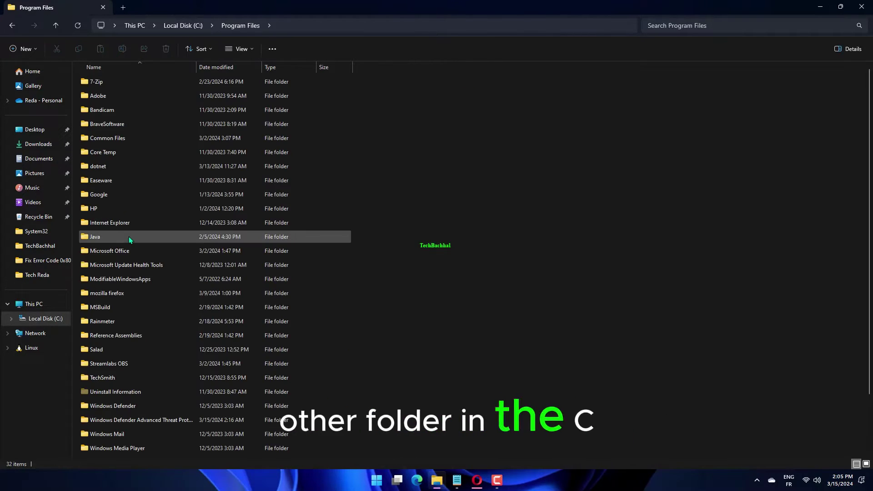
pyautogui.scroll(-2, 134, 265)
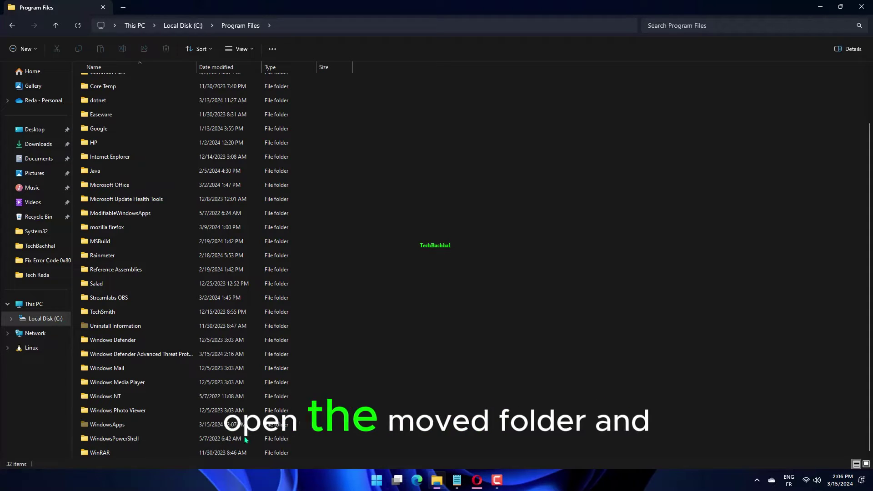
pyautogui.doubleClick(148, 425)
pyautogui.click(450, 251)
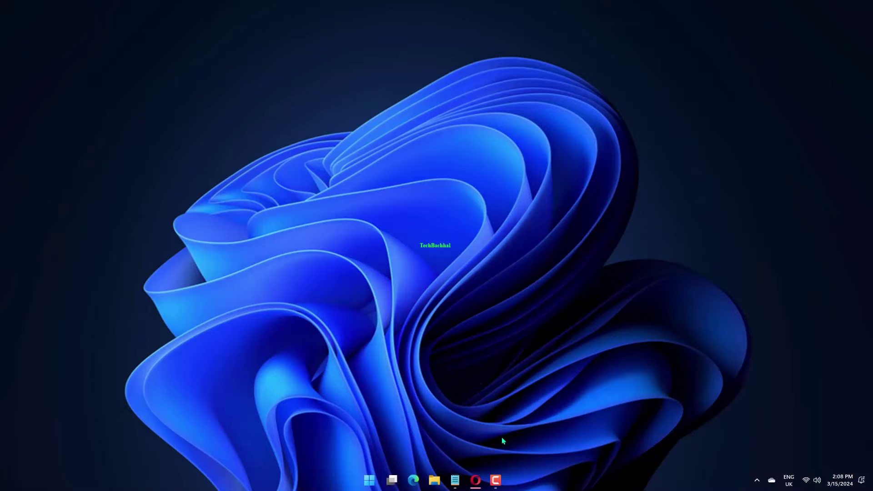
pyautogui.press('super+r')
pyautogui.write('appwiz.cpl')
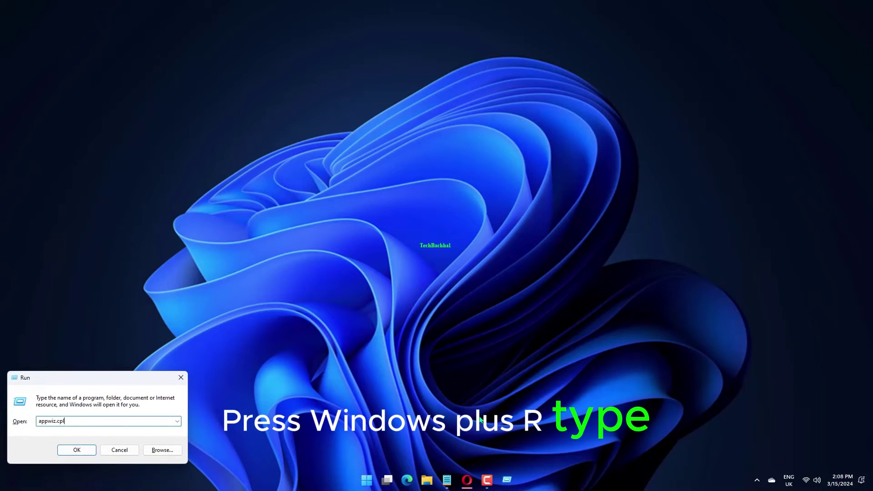
pyautogui.press('Return')
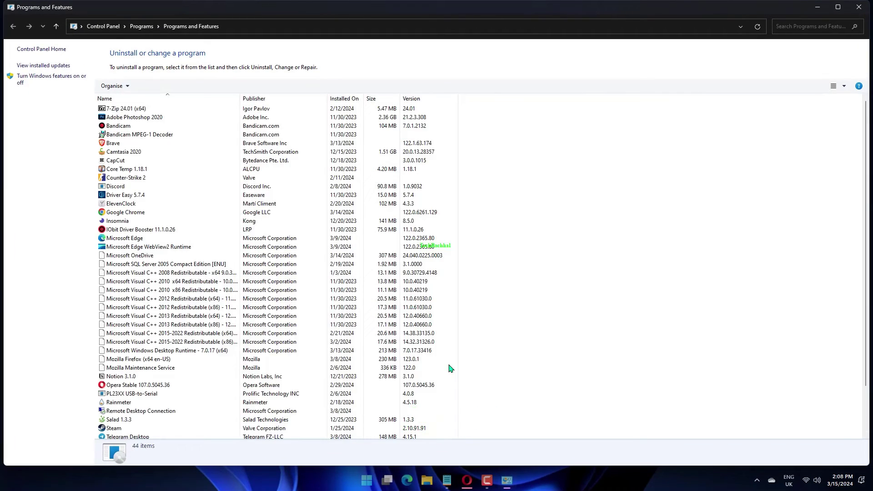
# Step: Select Microsoft Visual C++ 2008 Redistributable (x64) in the installed programs list
pyautogui.click(303, 290)
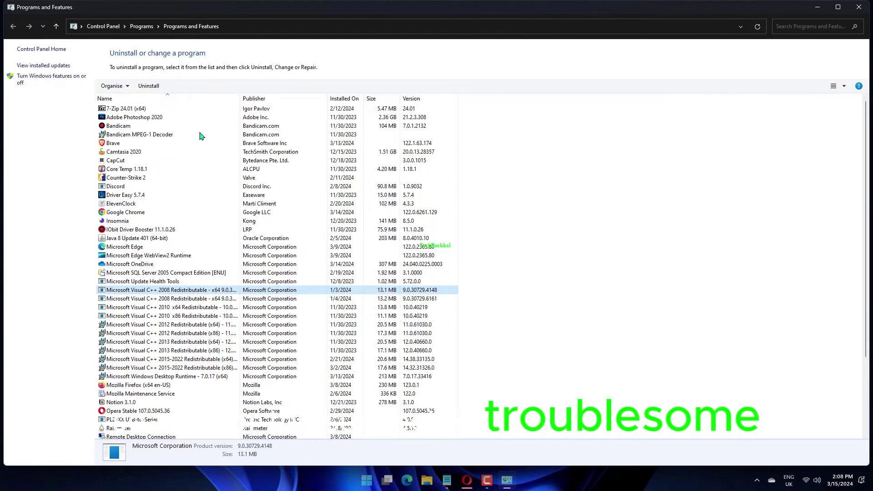